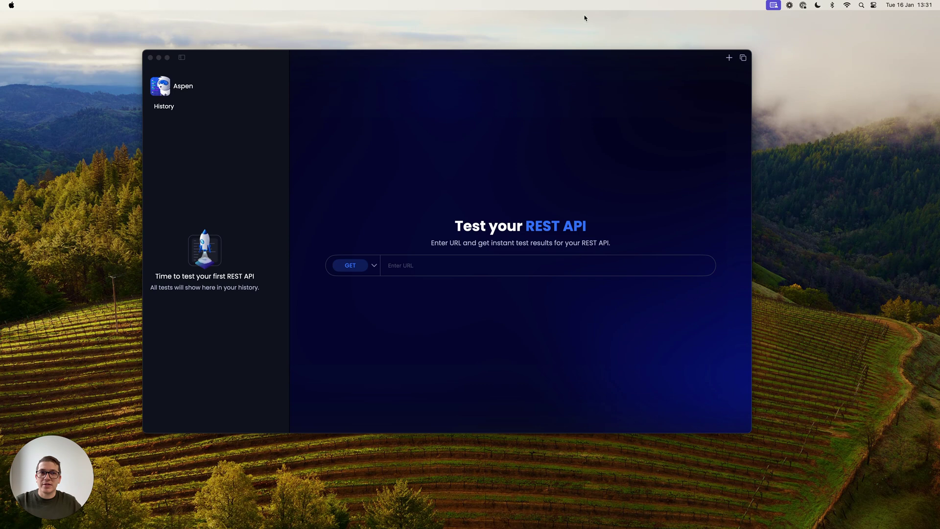
Nudge the empty Aspen REST tester window slightly right and down to focus it.
left_click_drag(554, 64, 559, 67)
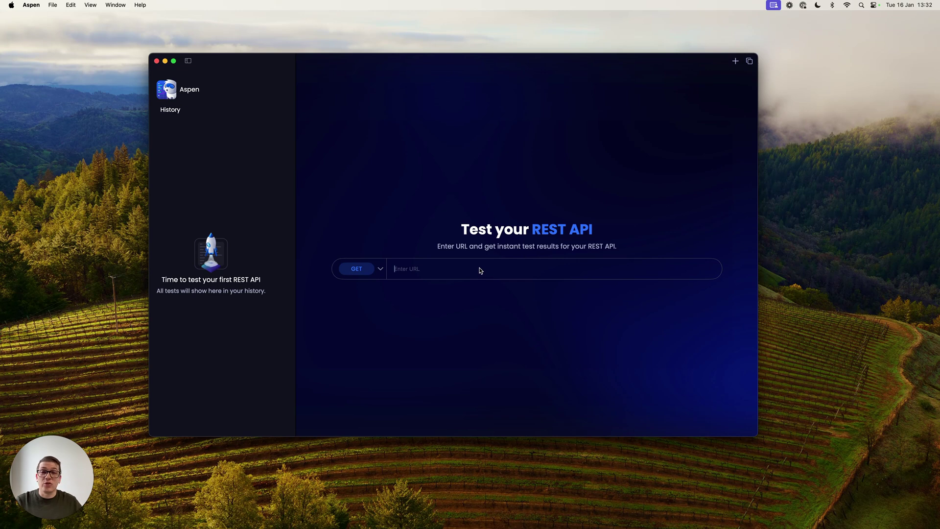
Paste the articles endpoint URL as a GET request and add query parameter page=1.
type("https://demo.treblle.com/api/v1/articles")
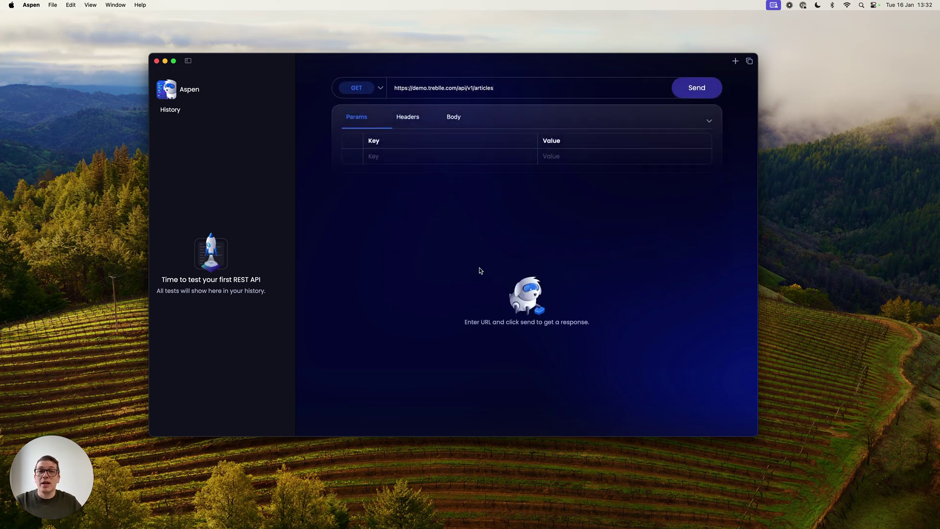
left_click(362, 89)
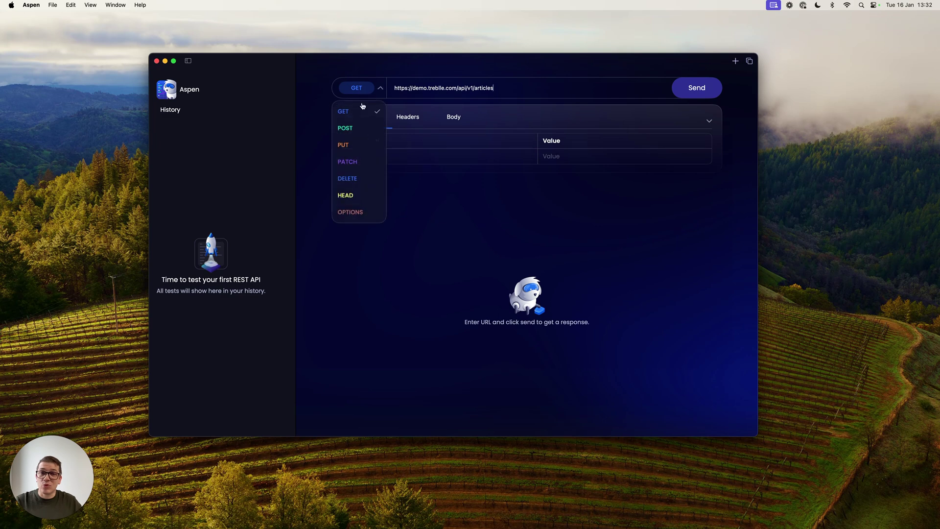
left_click(471, 251)
left_click(410, 159)
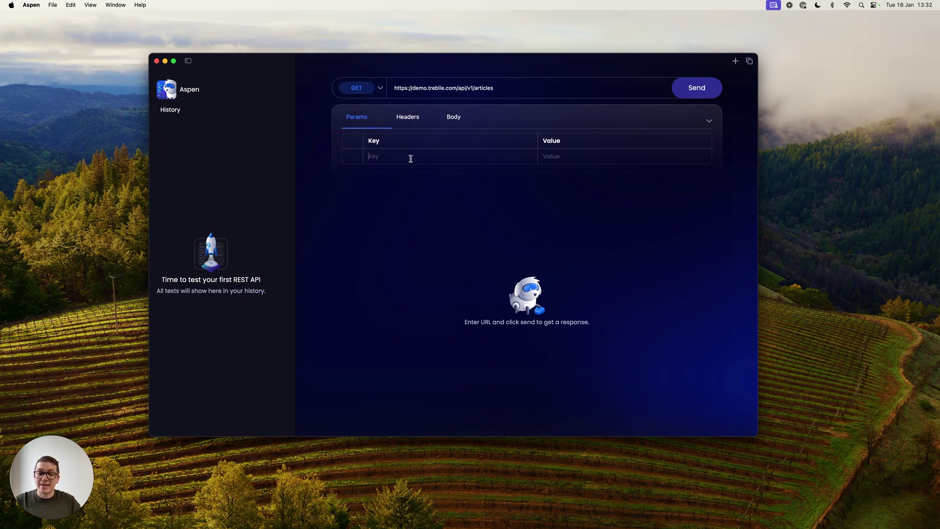
type("page")
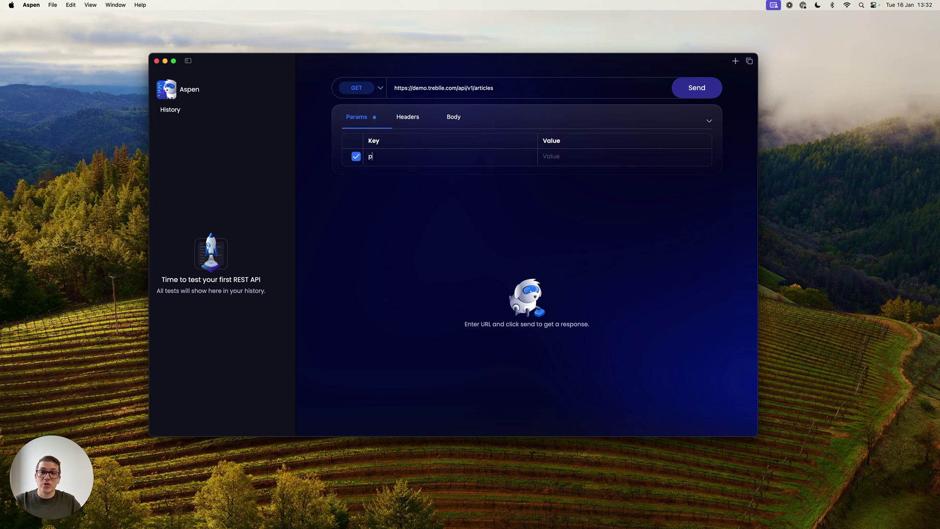
key("Tab")
type("1")
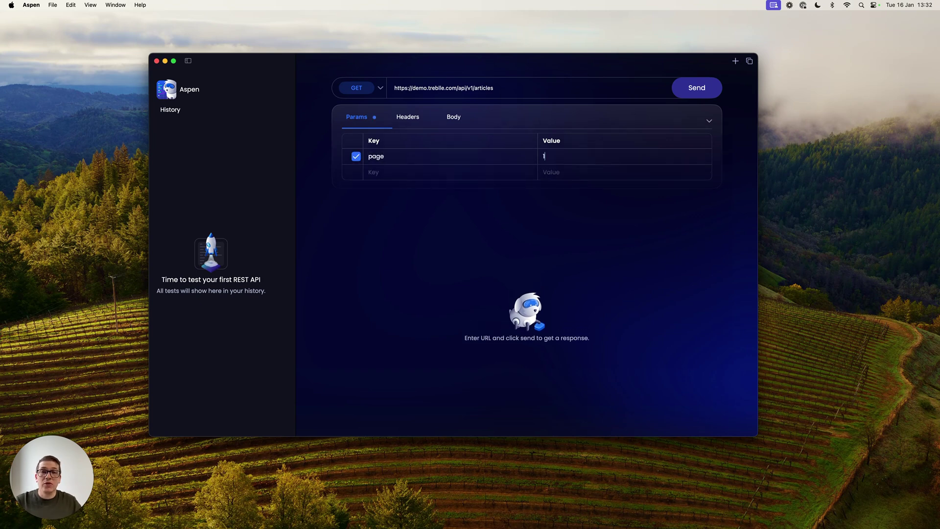
Add an Authorization header and start entering its Bearer token value.
left_click(407, 118)
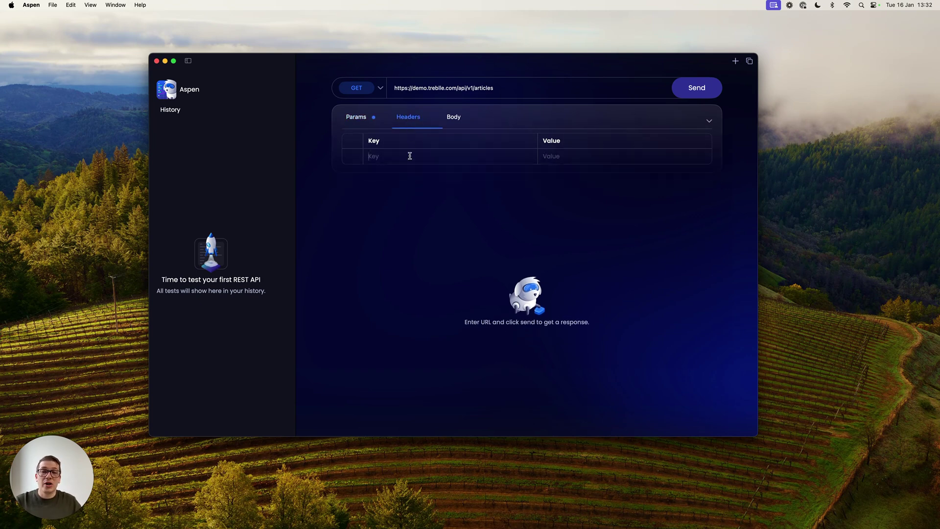
left_click(410, 156)
type("aut")
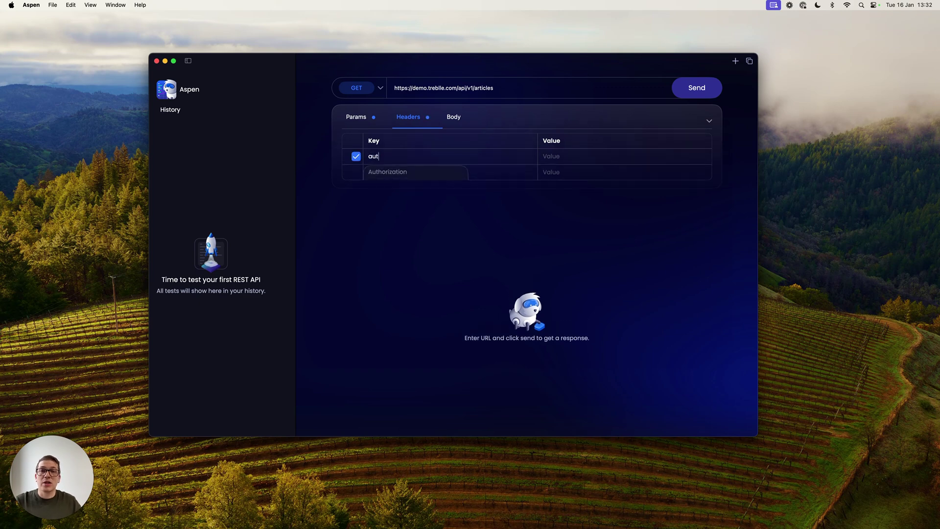
type("Authorization")
left_click(402, 171)
left_click(558, 156)
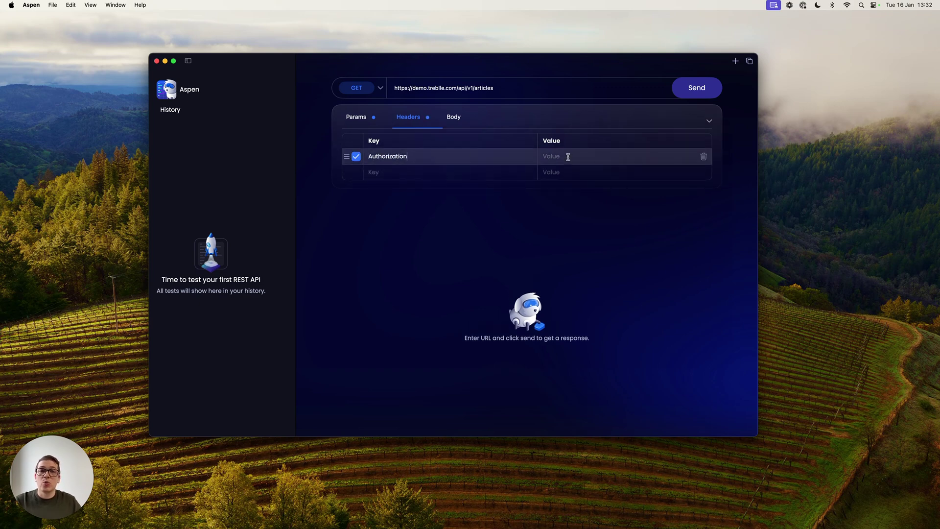
type("Bear")
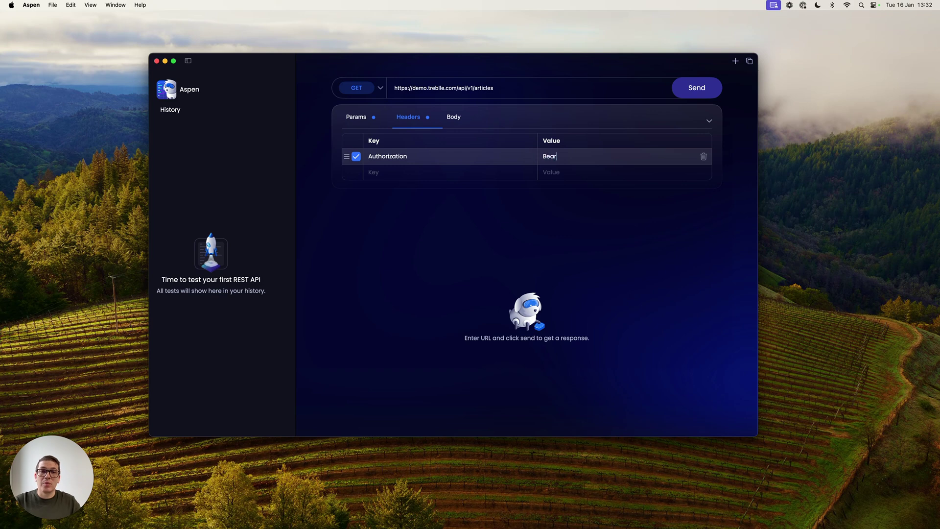
type("er 123456")
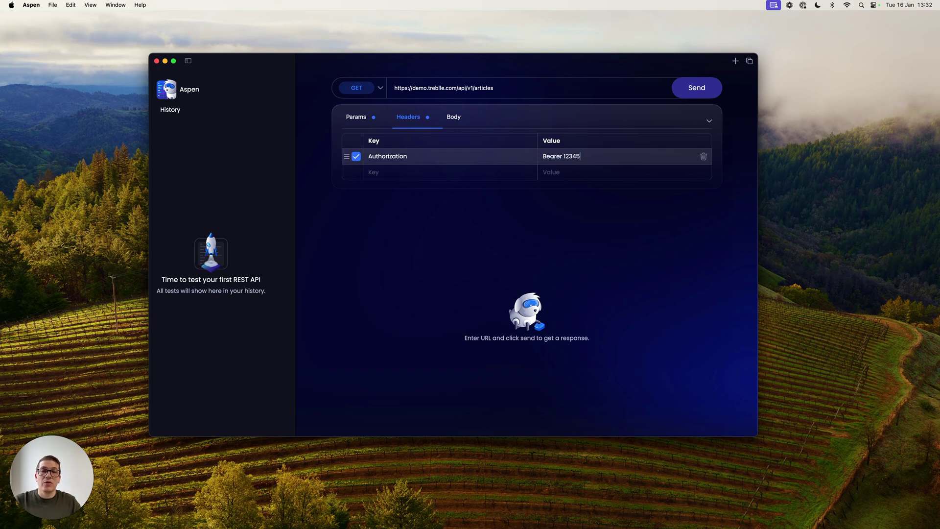
Send the GET articles request, then move the window up-left and enlarge it.
left_click(702, 95)
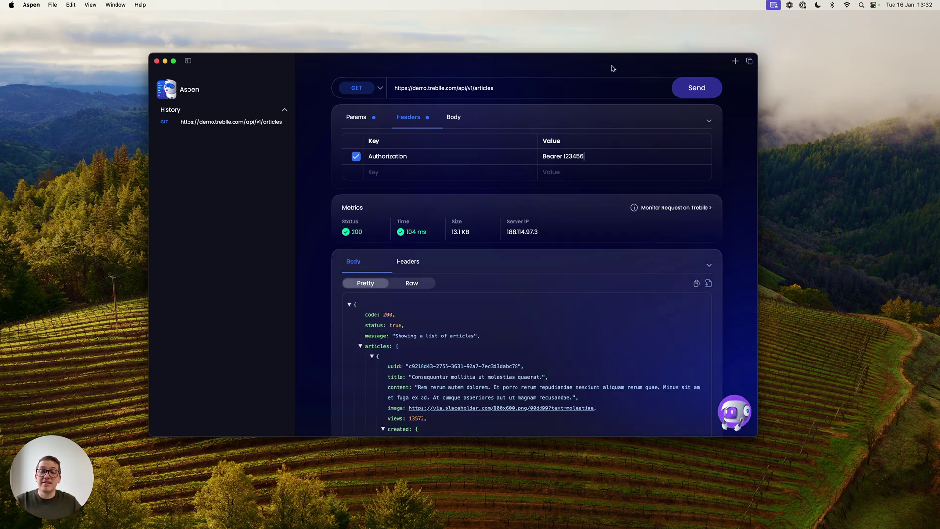
left_click_drag(614, 70, 596, 46)
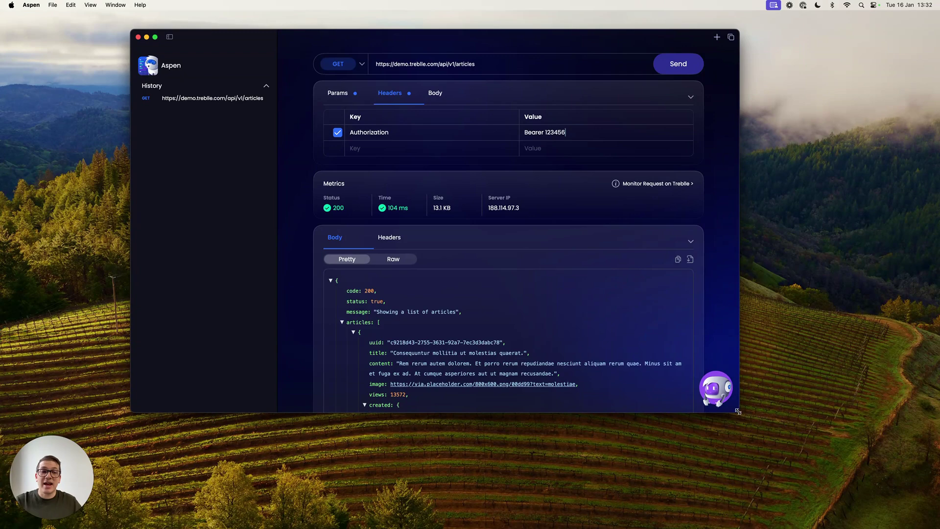
left_click_drag(739, 410, 867, 500)
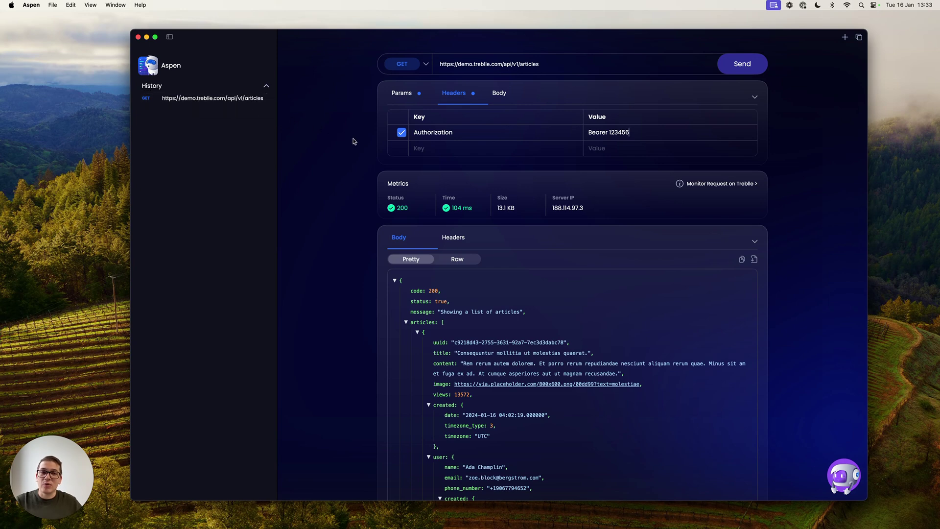
scroll(383, 155, "down", 2)
scroll(383, 155, "down", 1)
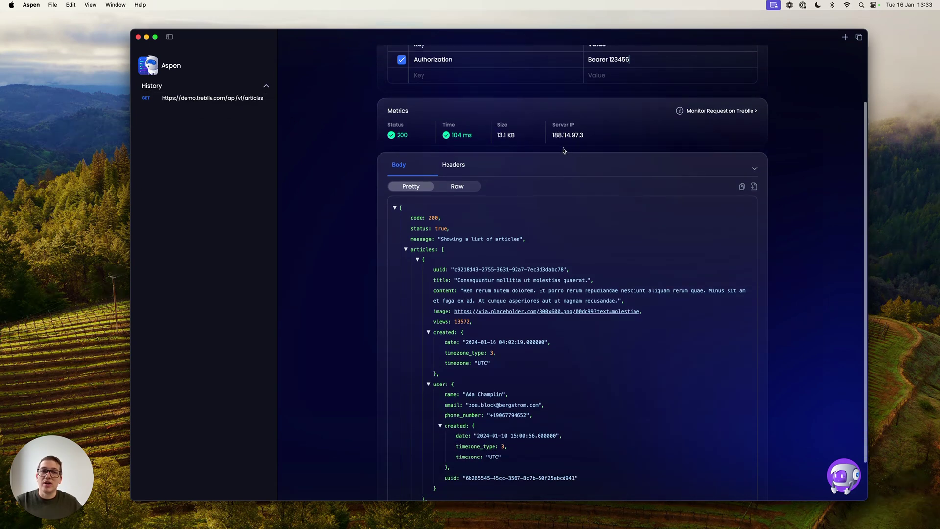
mouse_move(400, 207)
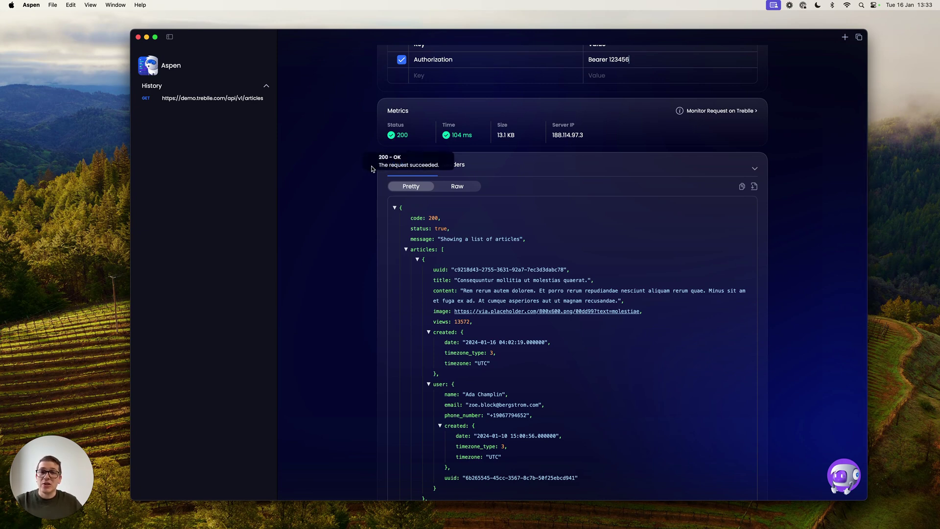
scroll(452, 197, "down", 2)
scroll(452, 197, "down", 2)
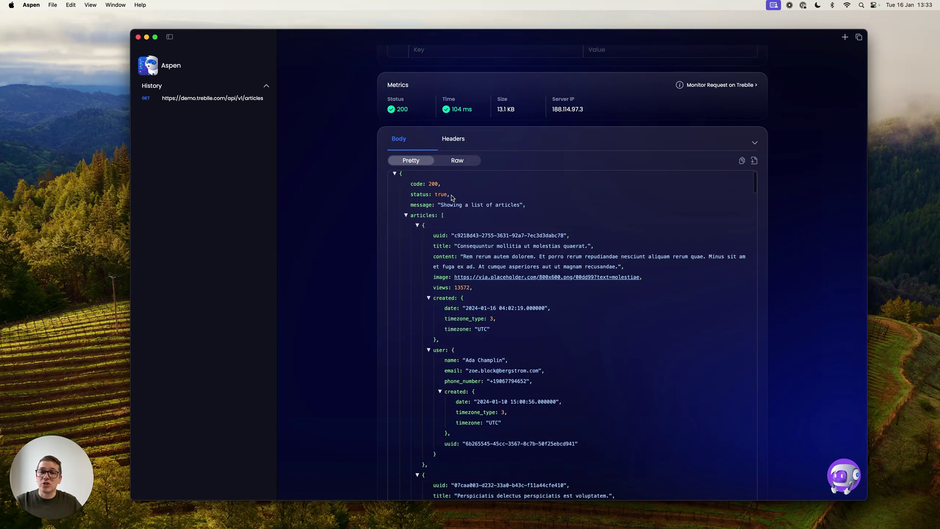
Check the response headers, copy the JSON body, and cancel saving it as response.json.
left_click(454, 139)
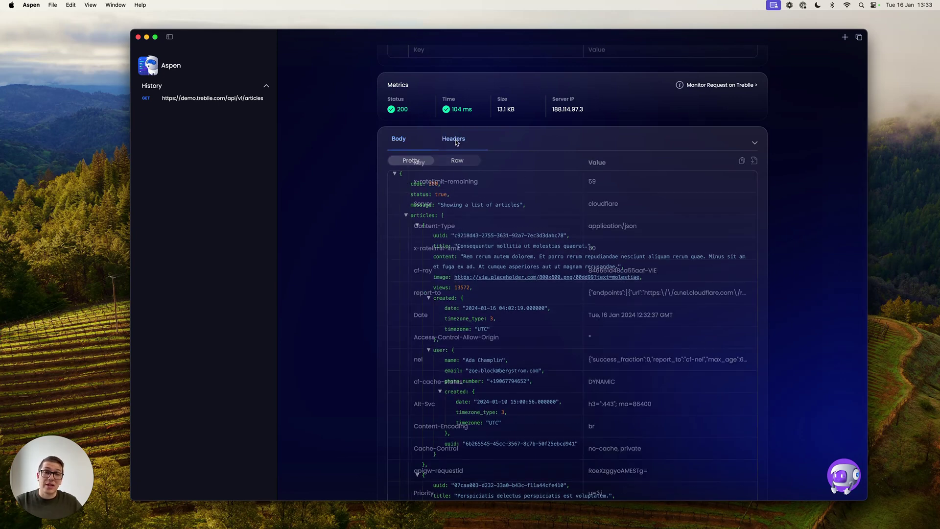
left_click(399, 139)
left_click(742, 162)
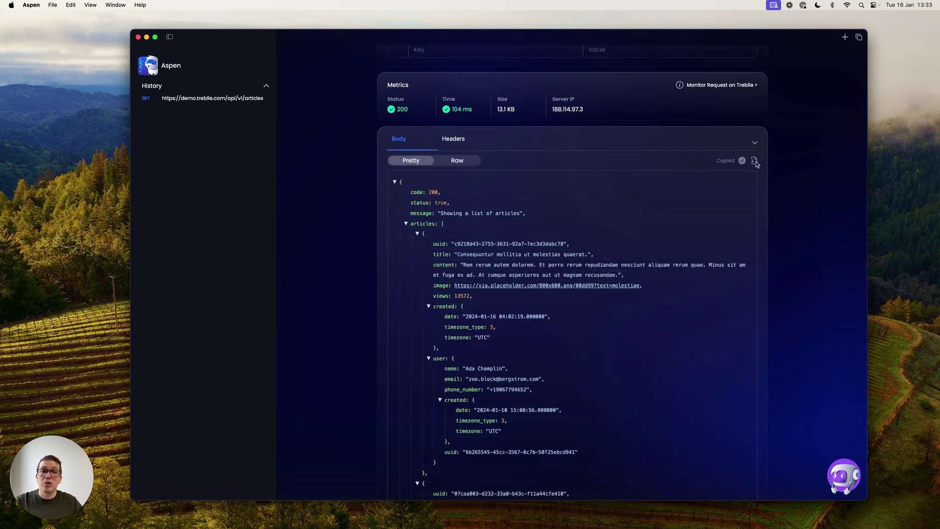
left_click(754, 161)
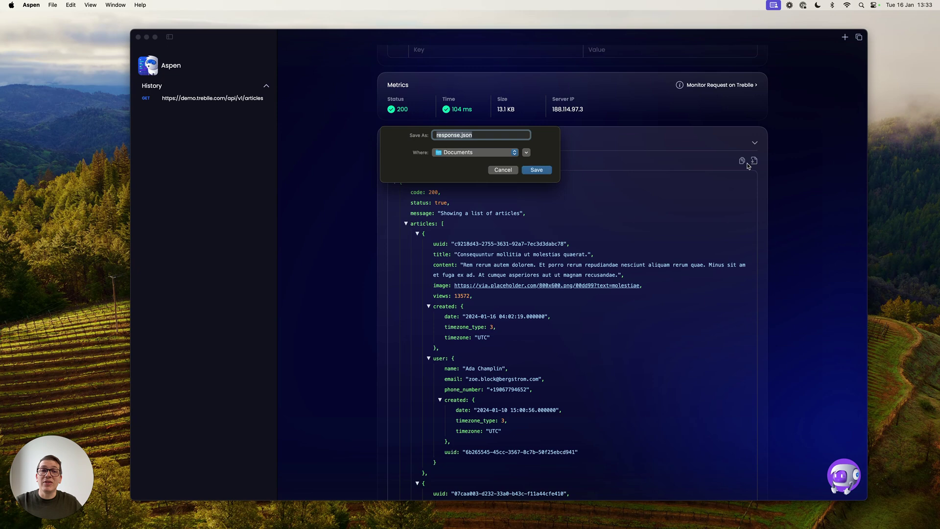
left_click(504, 170)
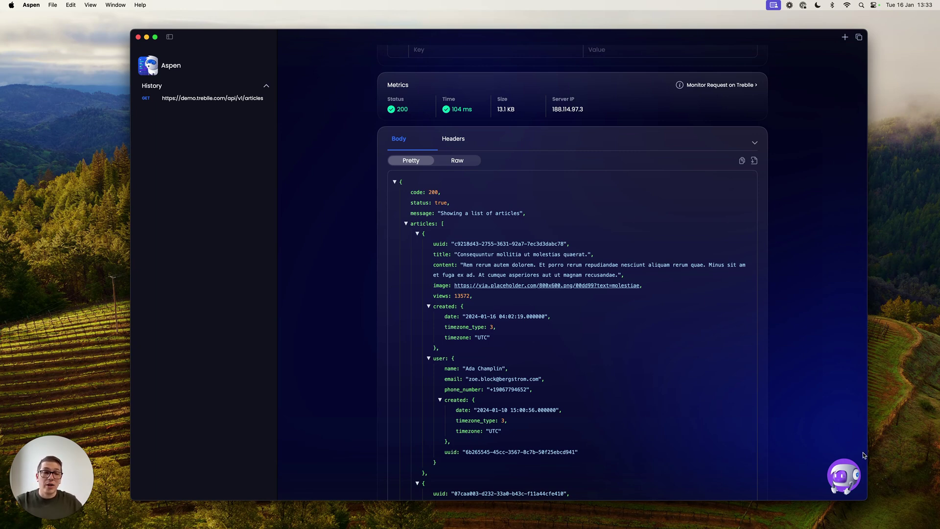
Open the Alfred assistant panel, then widen both the panel and the app window.
left_click(846, 478)
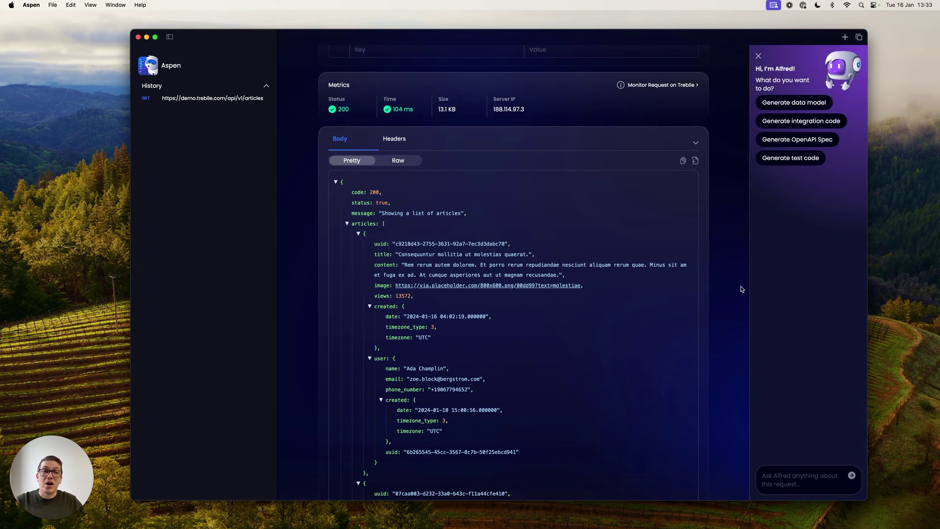
left_click_drag(750, 284, 677, 285)
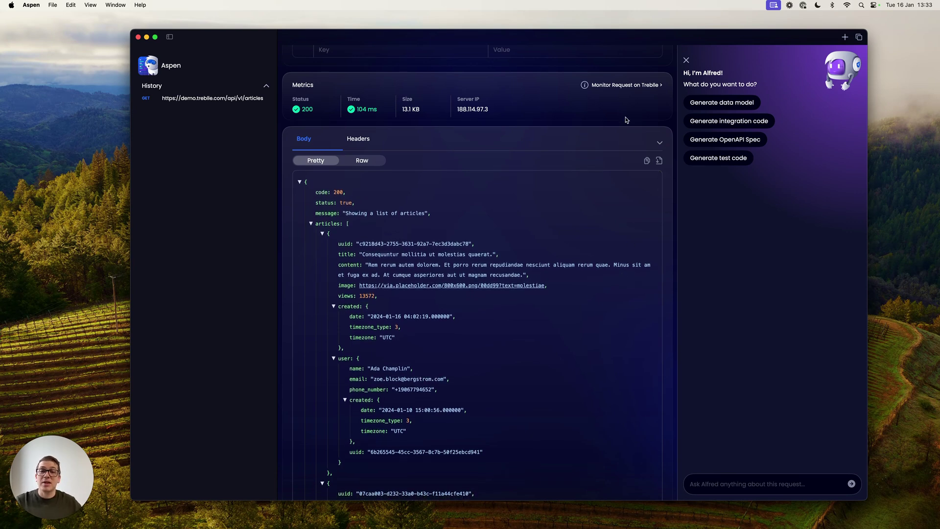
scroll(626, 120, "up", 1)
scroll(626, 120, "up", 5)
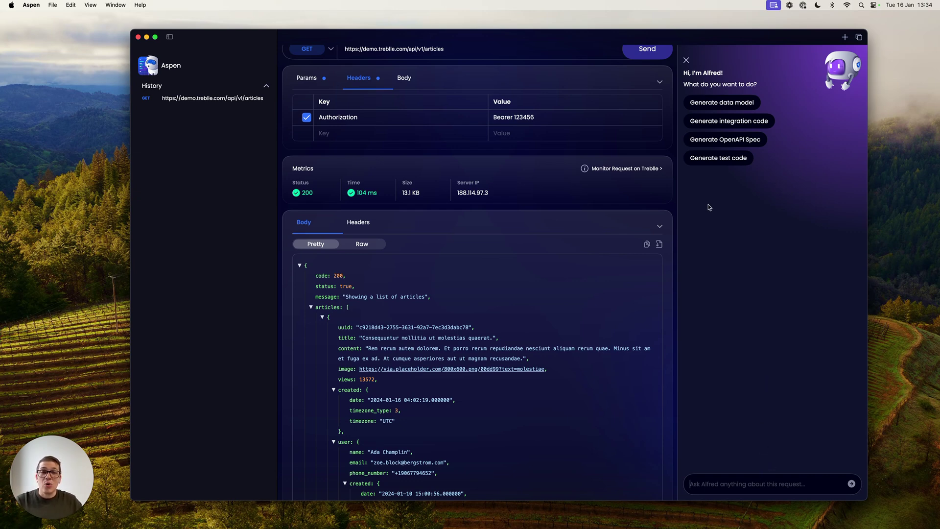
left_click_drag(131, 33, 49, 35)
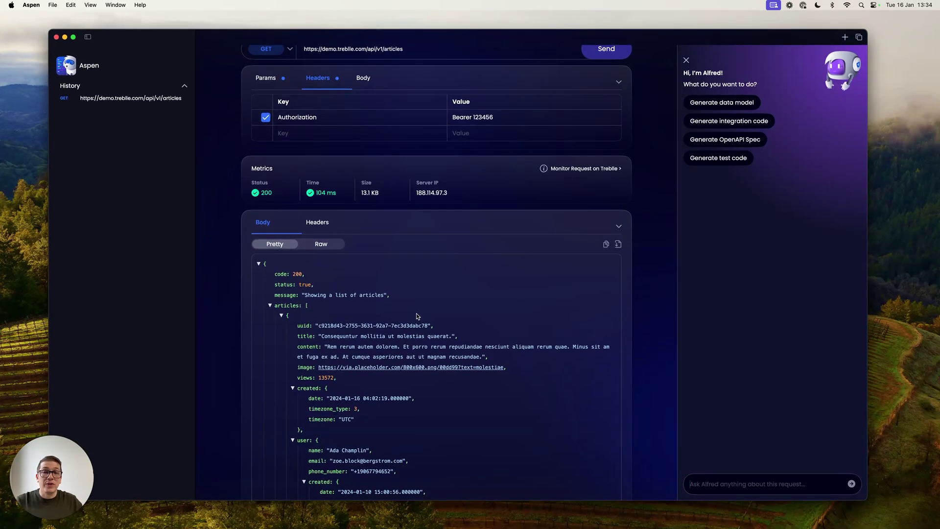
scroll(421, 312, "down", 3)
scroll(421, 311, "up", 2)
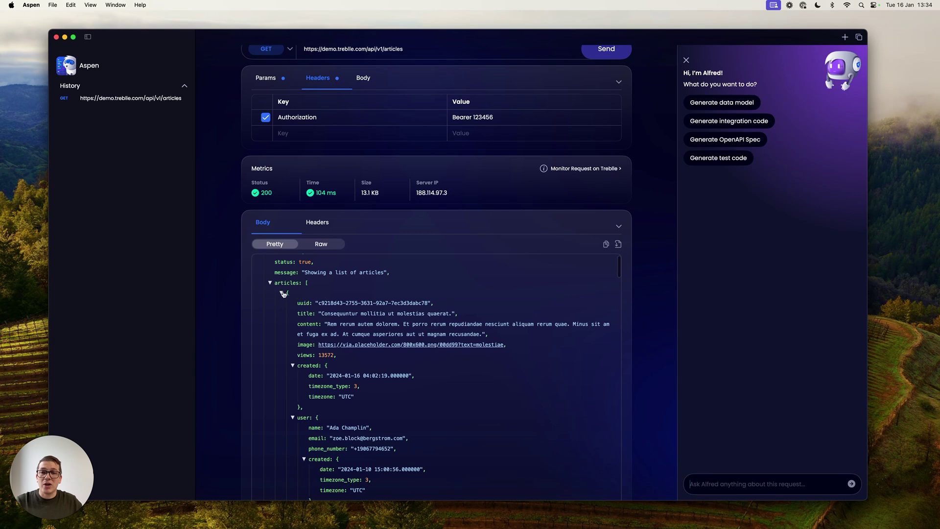
Collapse and re-expand the first article object and the articles array.
left_click(281, 294)
left_click(282, 294)
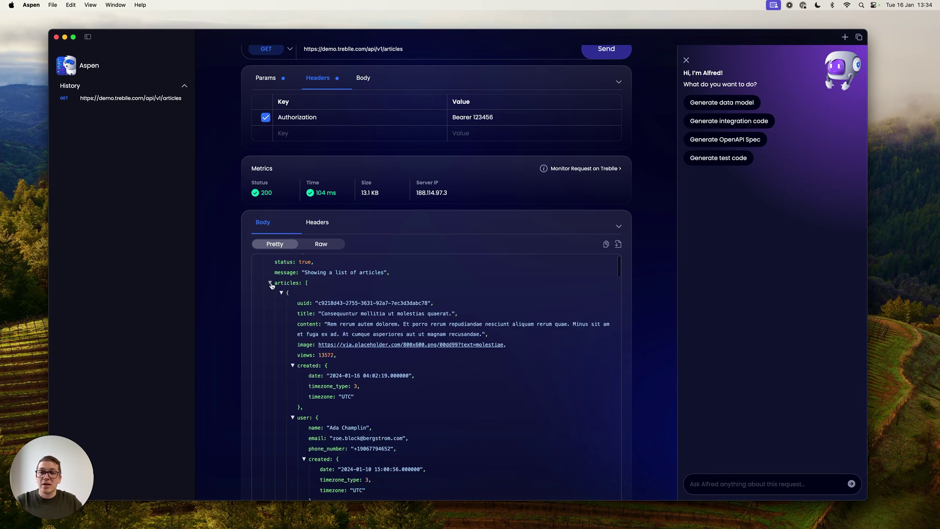
left_click(270, 283)
left_click(271, 307)
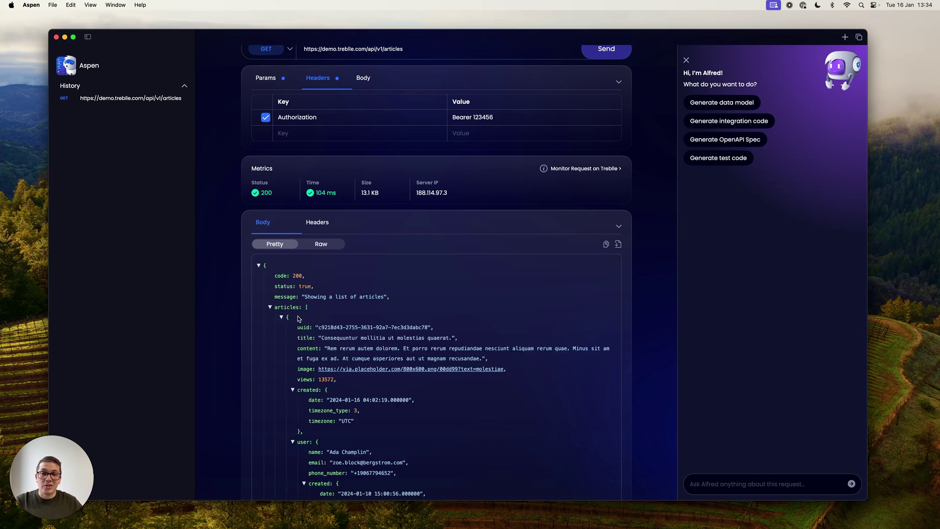
scroll(319, 328, "down", 1)
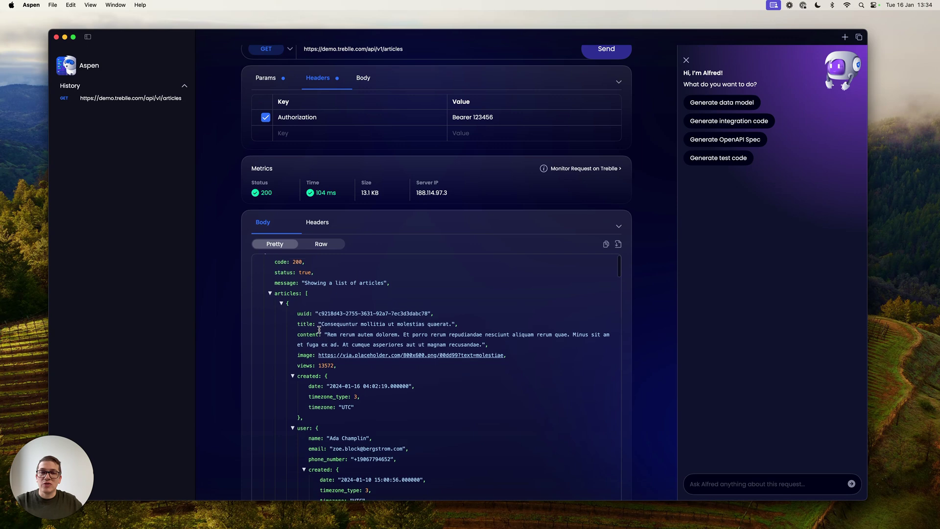
Generate a SwiftUI model with Article, Created and User structs, then copy the Swift code.
left_click(741, 107)
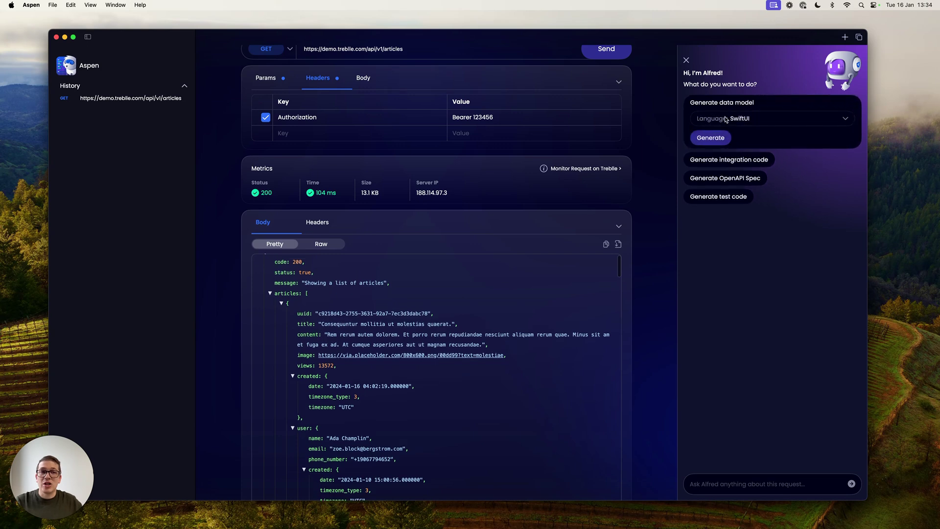
left_click(714, 139)
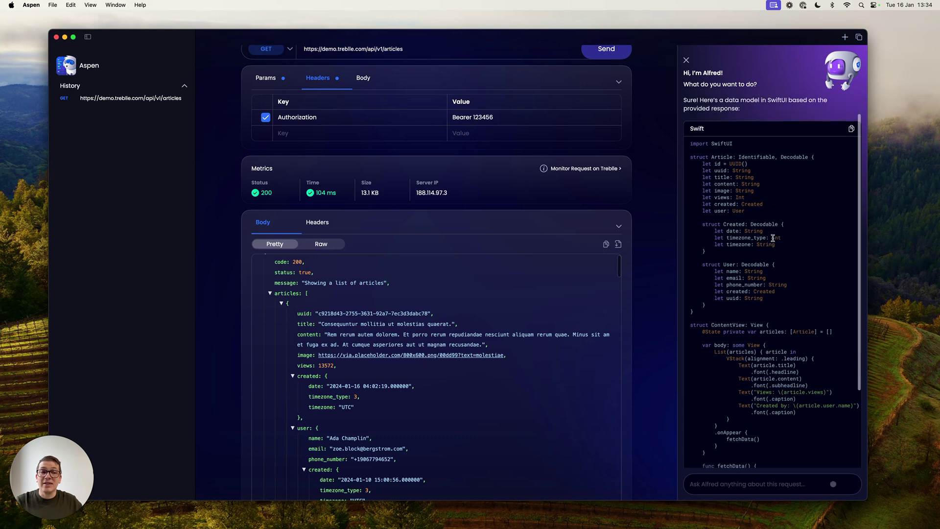
scroll(773, 237, "up", 2)
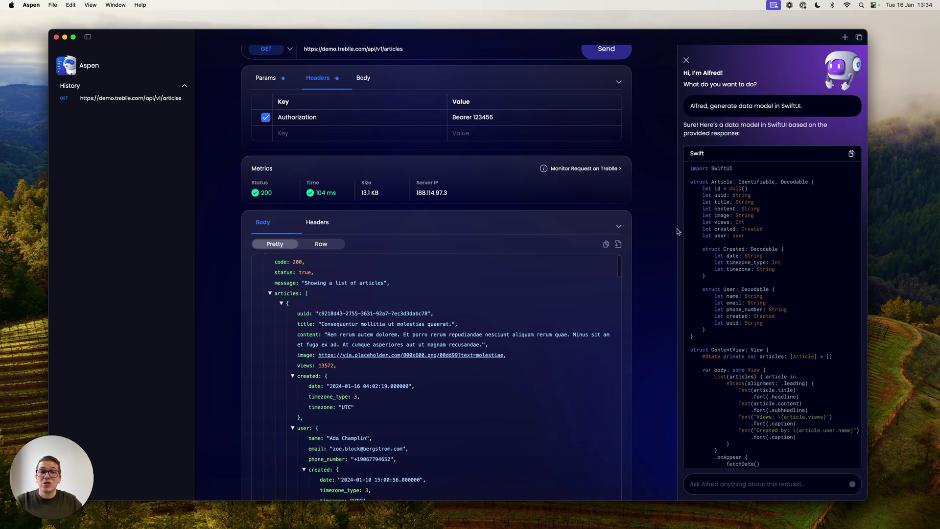
left_click_drag(678, 232, 582, 230)
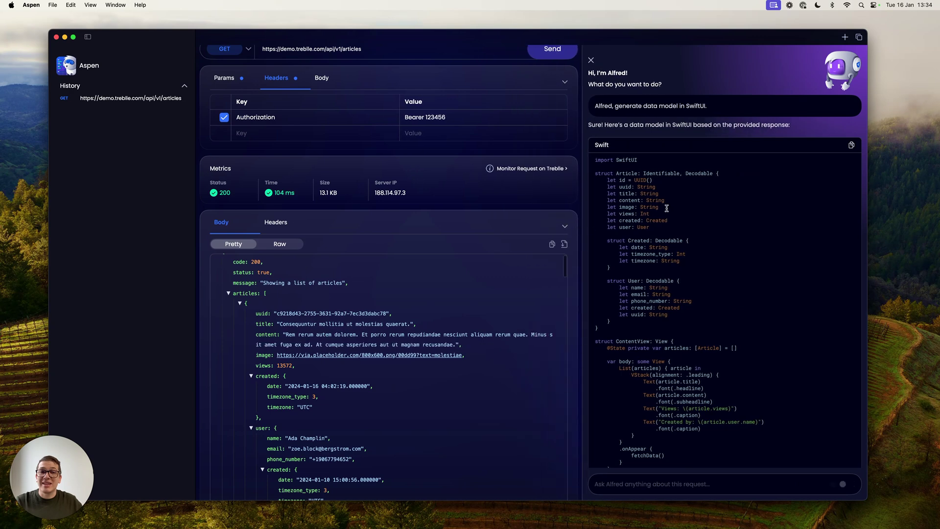
left_click(853, 147)
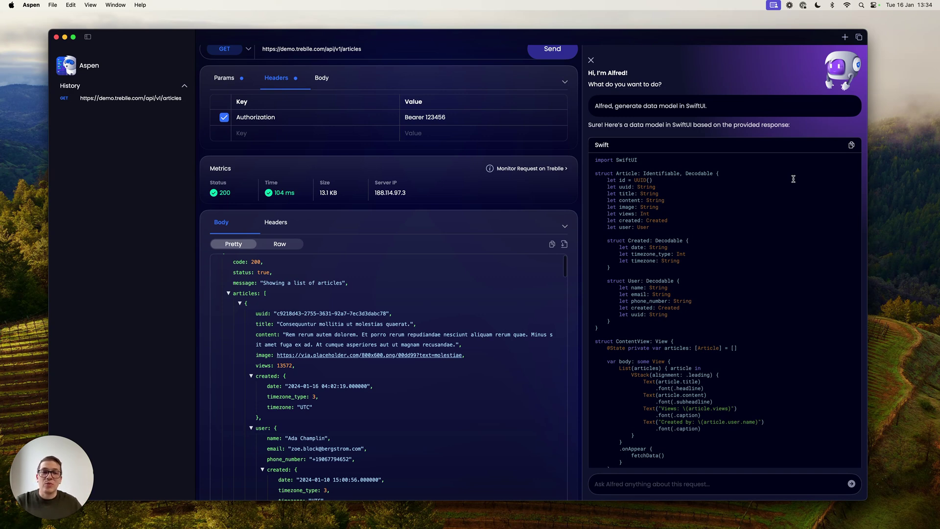
scroll(794, 179, "down", 1)
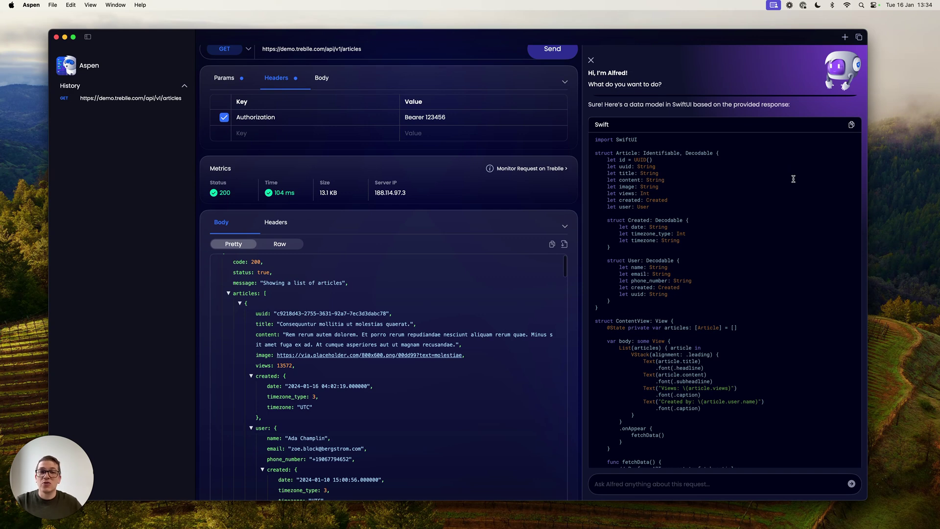
scroll(794, 180, "down", 4)
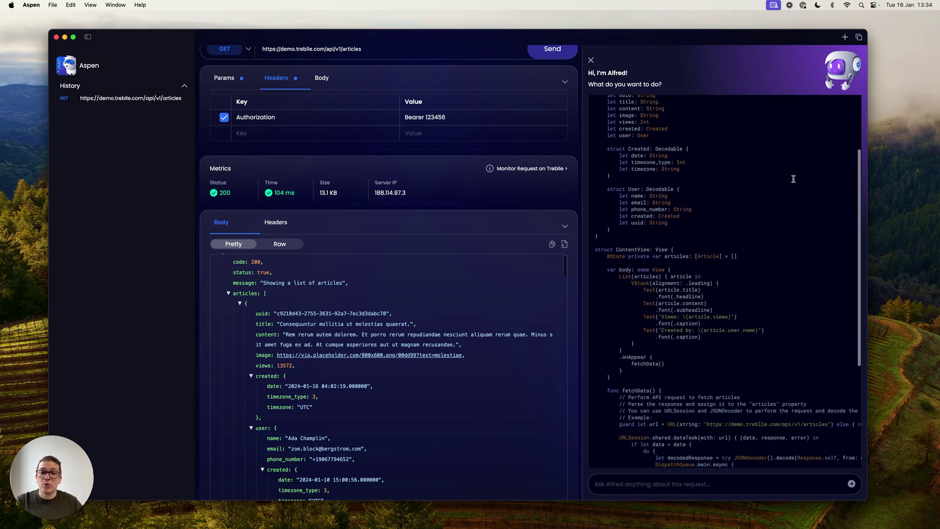
scroll(794, 179, "down", 3)
scroll(795, 173, "down", 4)
scroll(796, 167, "down", 1)
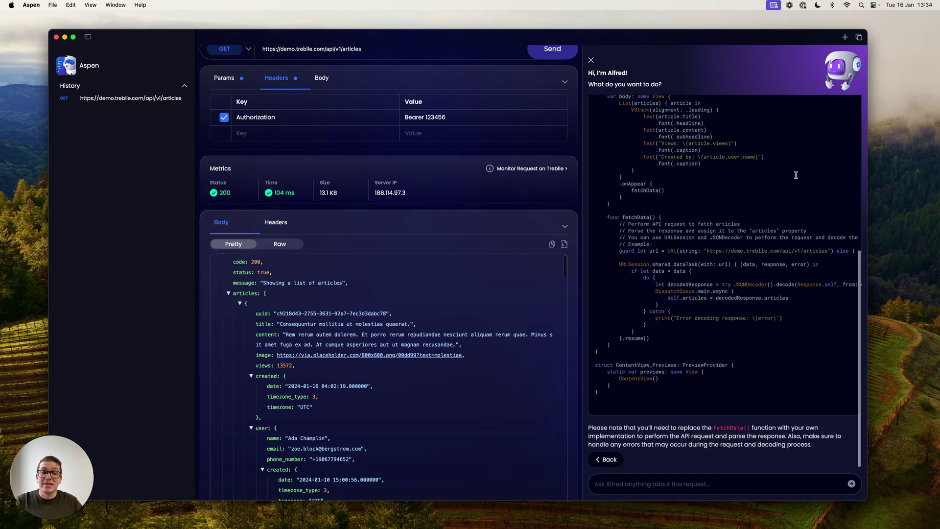
Generate ExpressJS integration code in Alfred and highlight its Authorization header line.
left_click(611, 460)
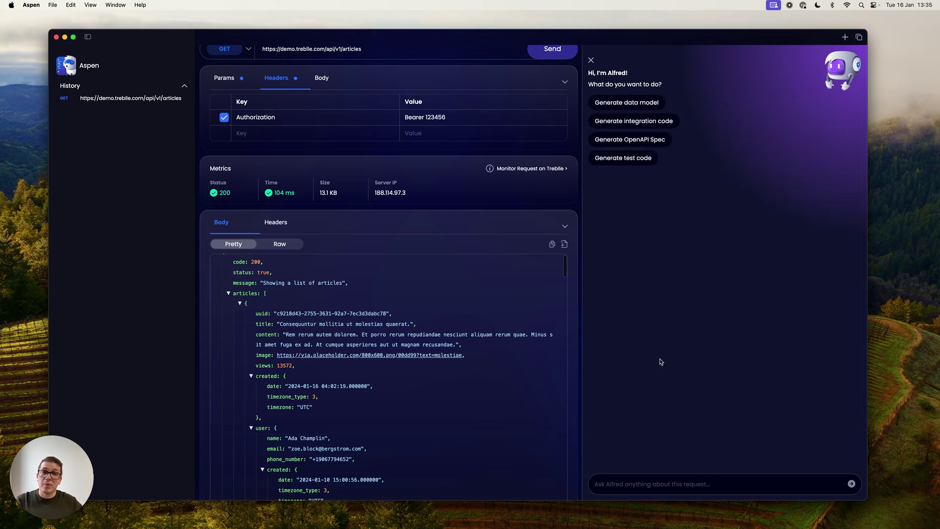
left_click(635, 120)
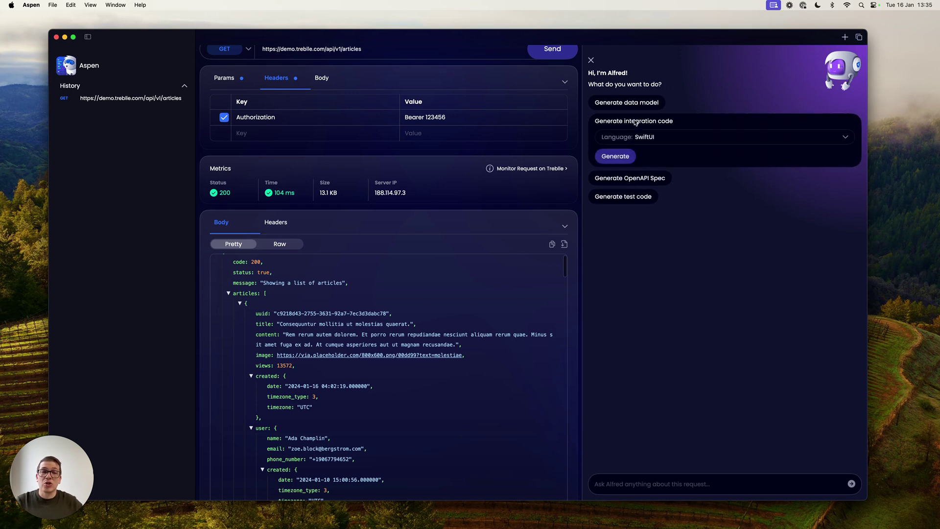
left_click(656, 137)
scroll(632, 163, "down", 3)
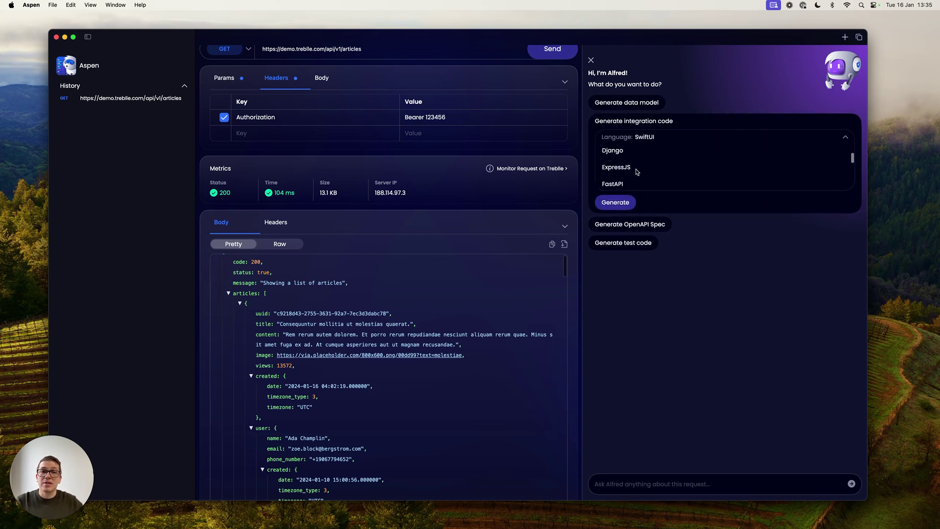
left_click(617, 158)
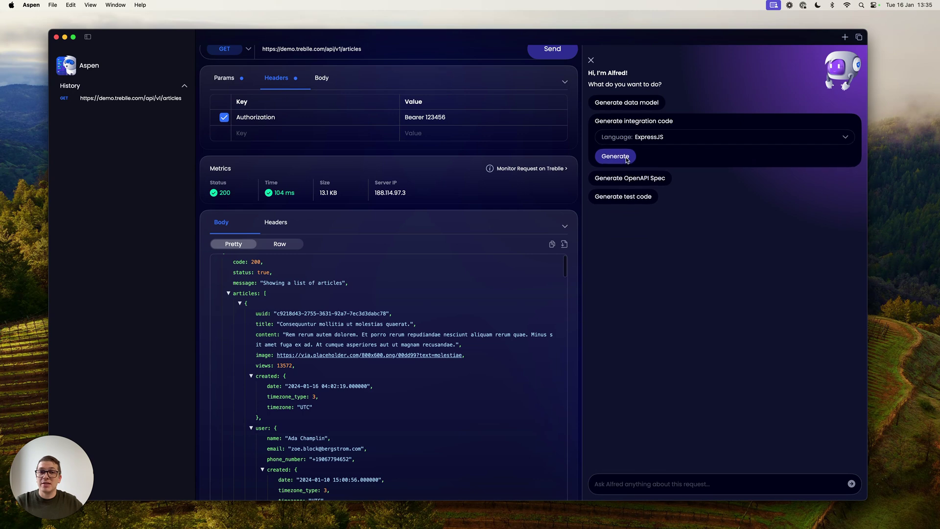
left_click(616, 154)
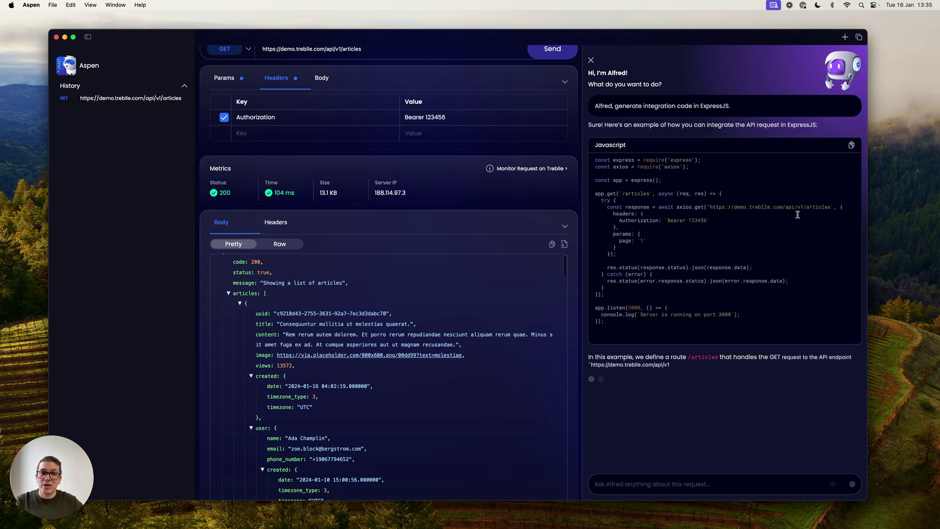
left_click_drag(620, 219, 727, 220)
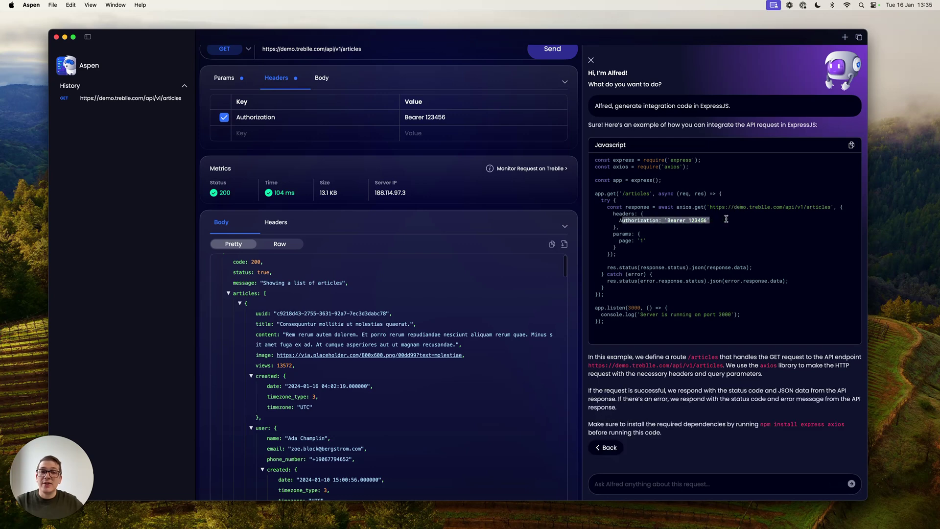
left_click(727, 220)
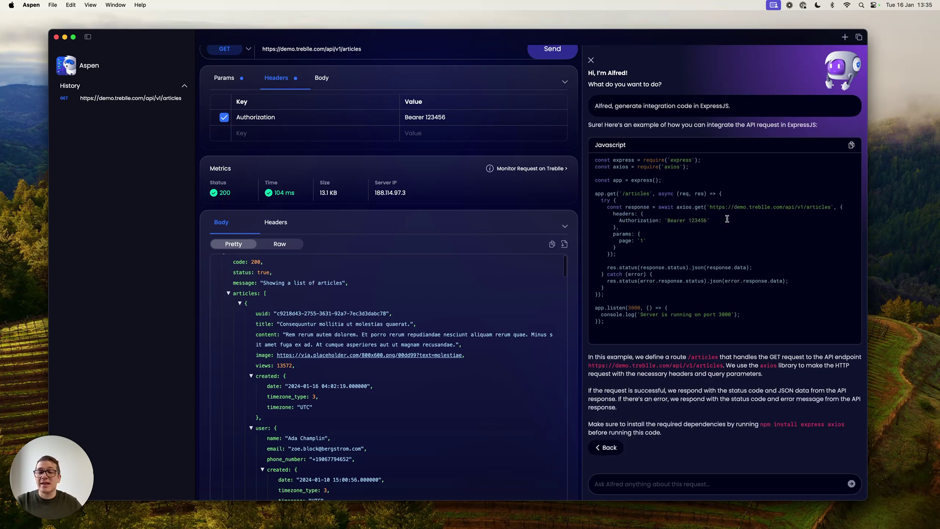